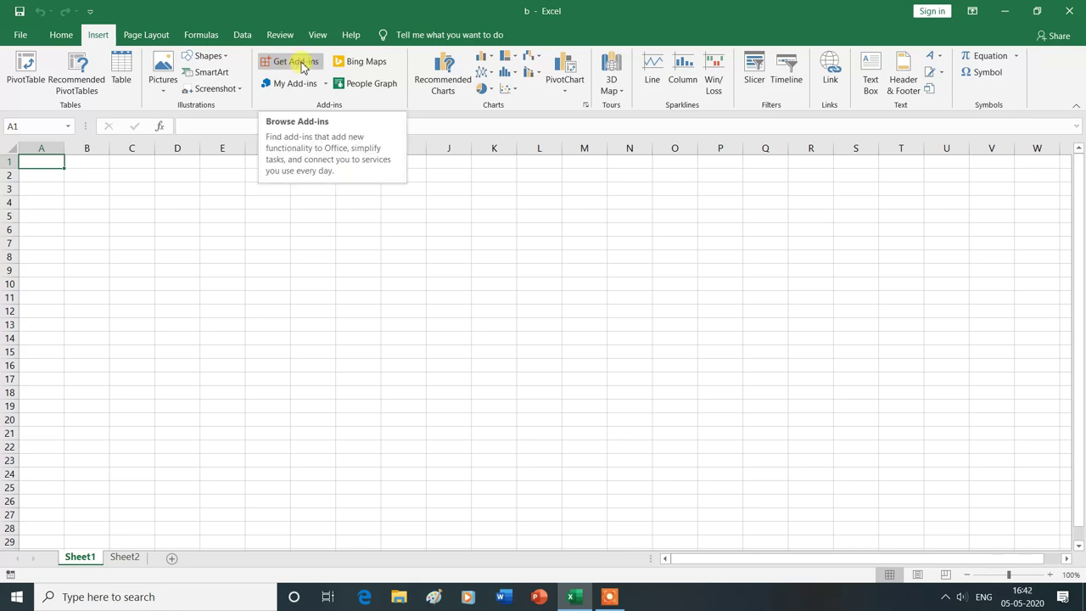
- Install the Wikipedia add-in from the Education add-ins category and accept its license terms
click(301, 66)
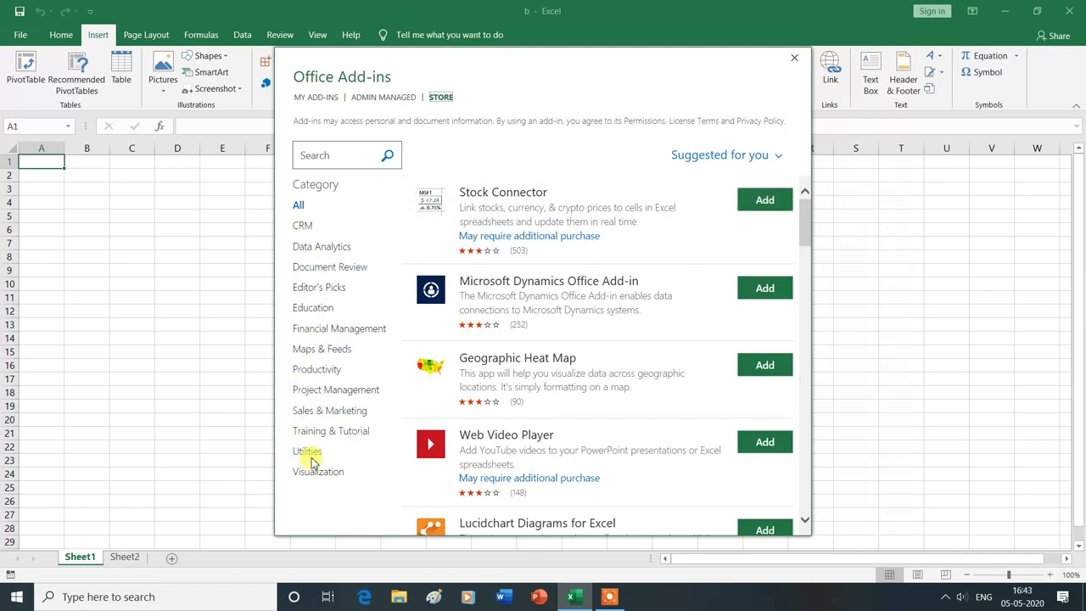
click(316, 315)
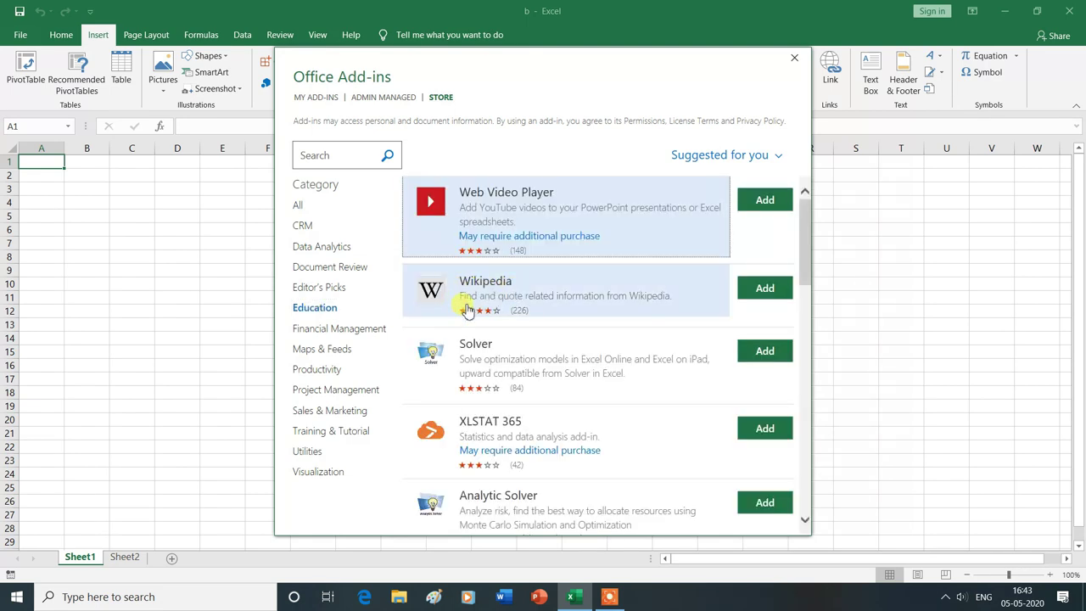
click(764, 289)
click(684, 412)
text(keyboard)
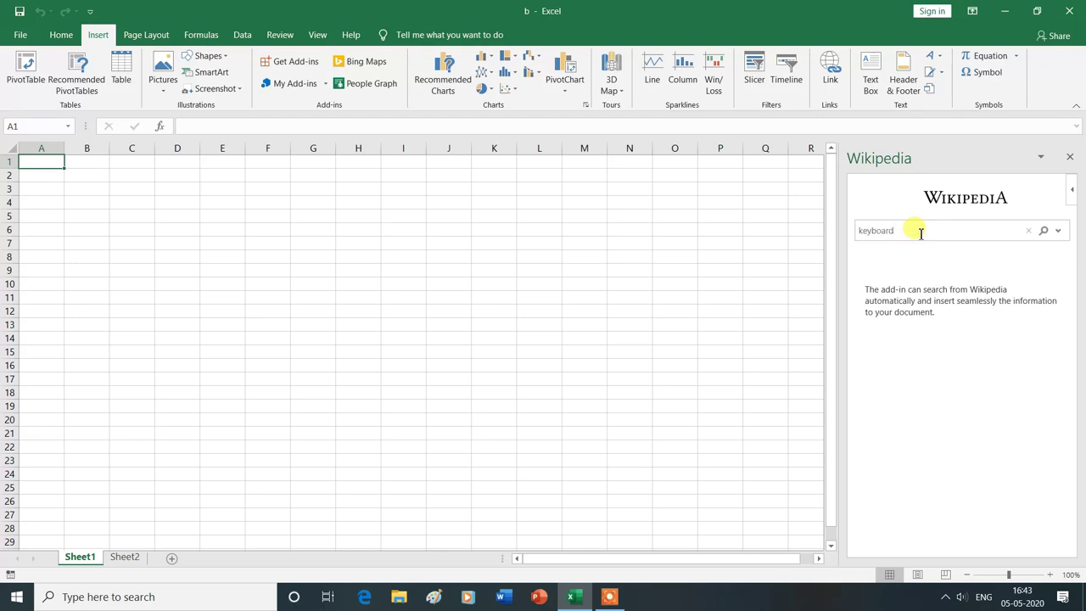
- Search Wikipedia for 'keyboard', insert 'instrument' with its citation into A1, then close the pane
click(1046, 232)
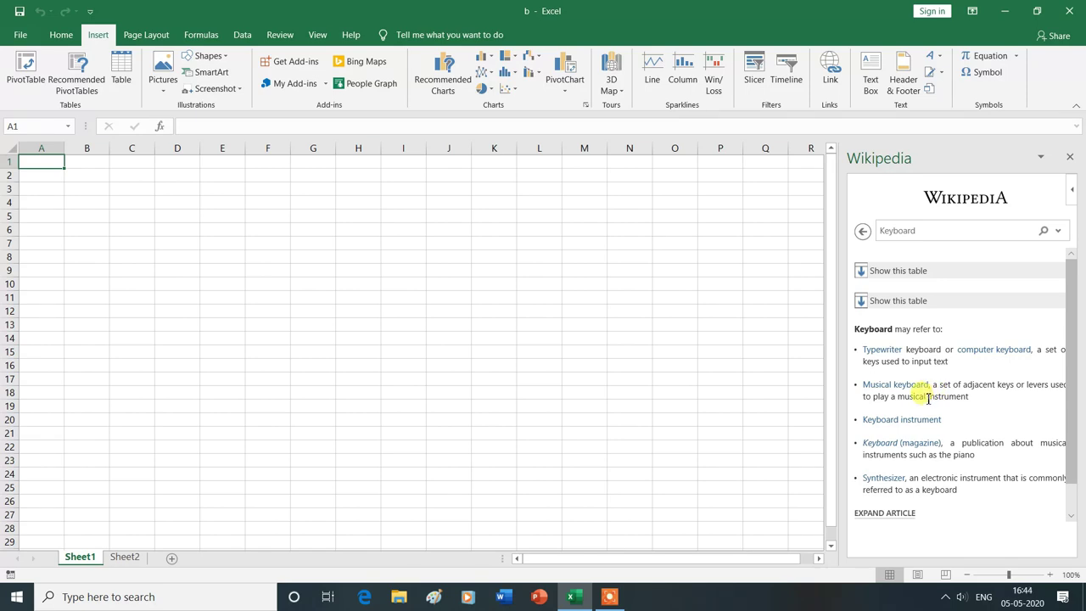
drag(927, 396, 973, 400)
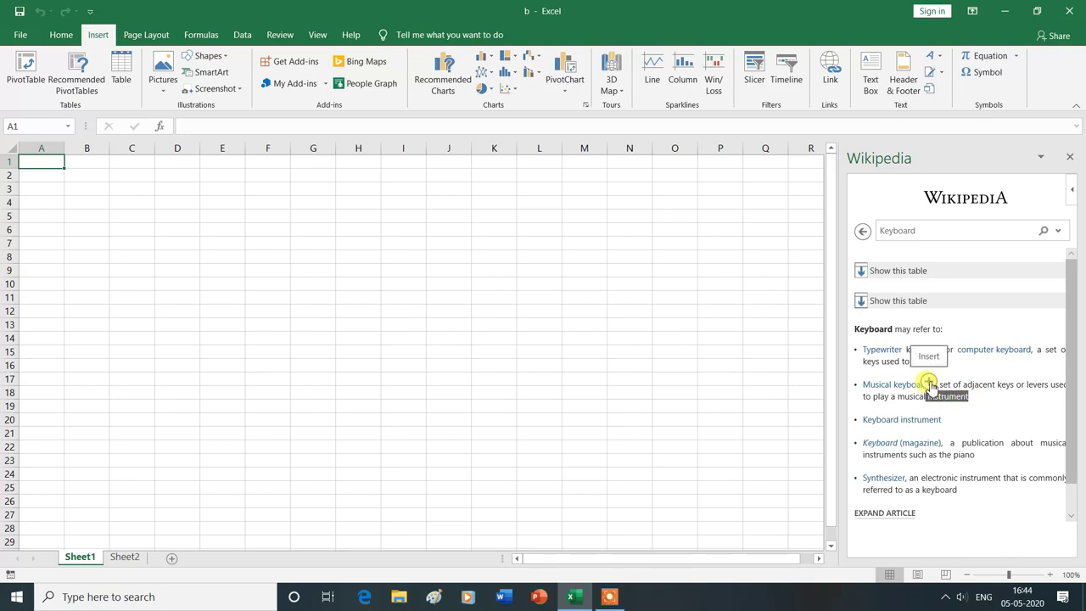
click(929, 384)
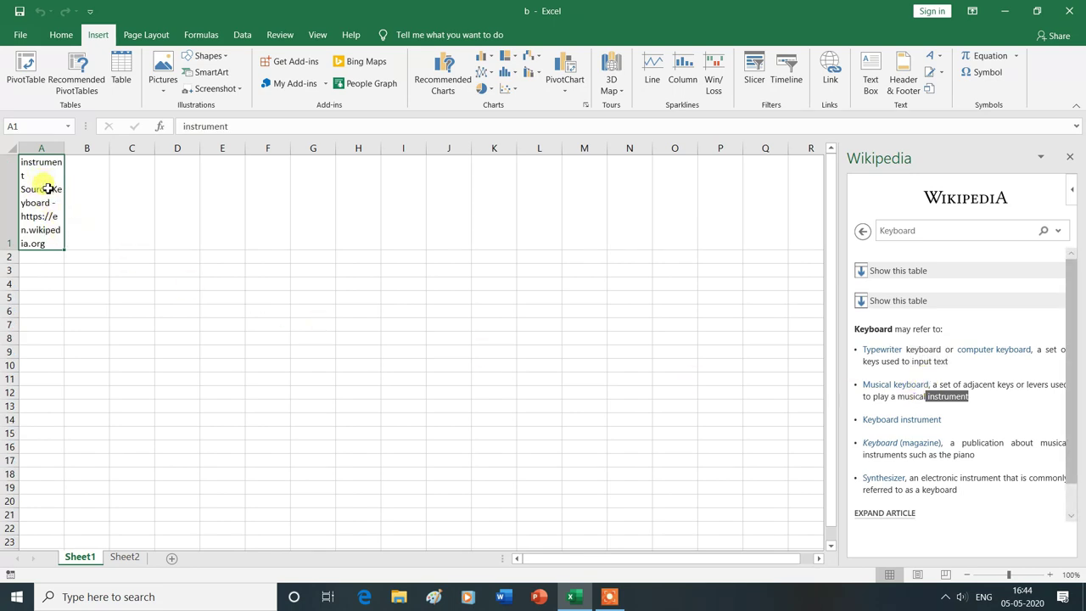
click(1070, 159)
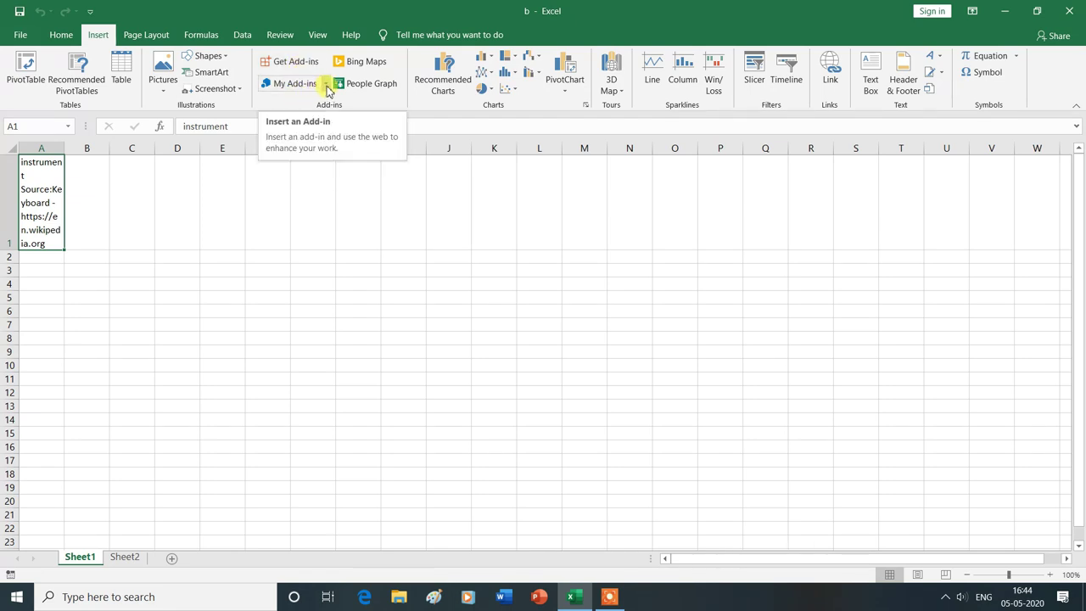
click(325, 84)
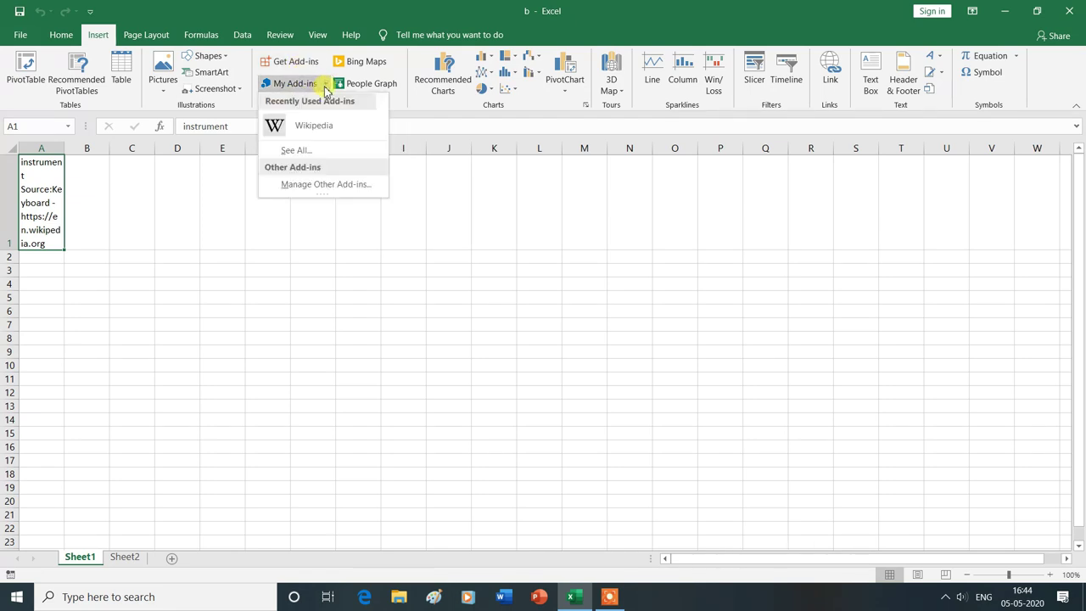
- Remove the Wikipedia add-in from the list of all installed add-ins
click(302, 150)
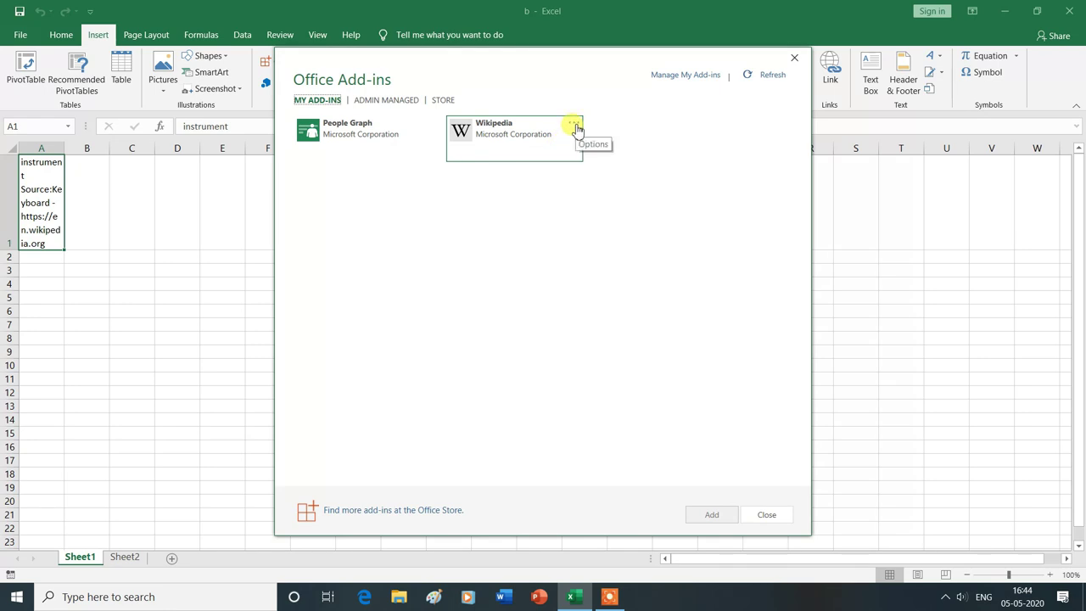
click(575, 127)
click(587, 162)
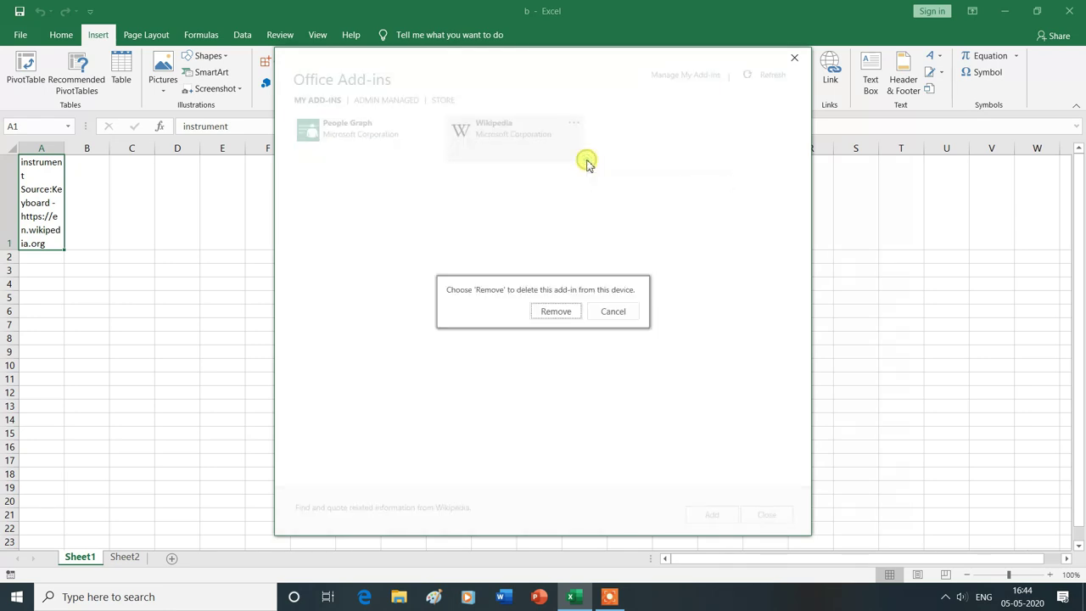
click(555, 311)
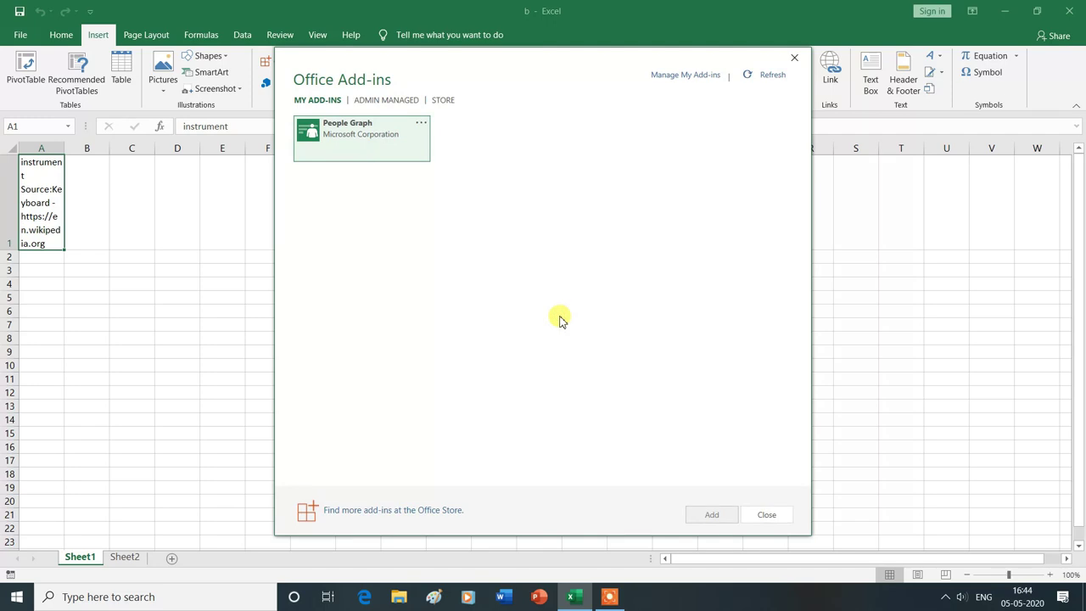
- Remove the People Graph add-in and close the add-ins window
click(420, 129)
click(426, 161)
click(422, 126)
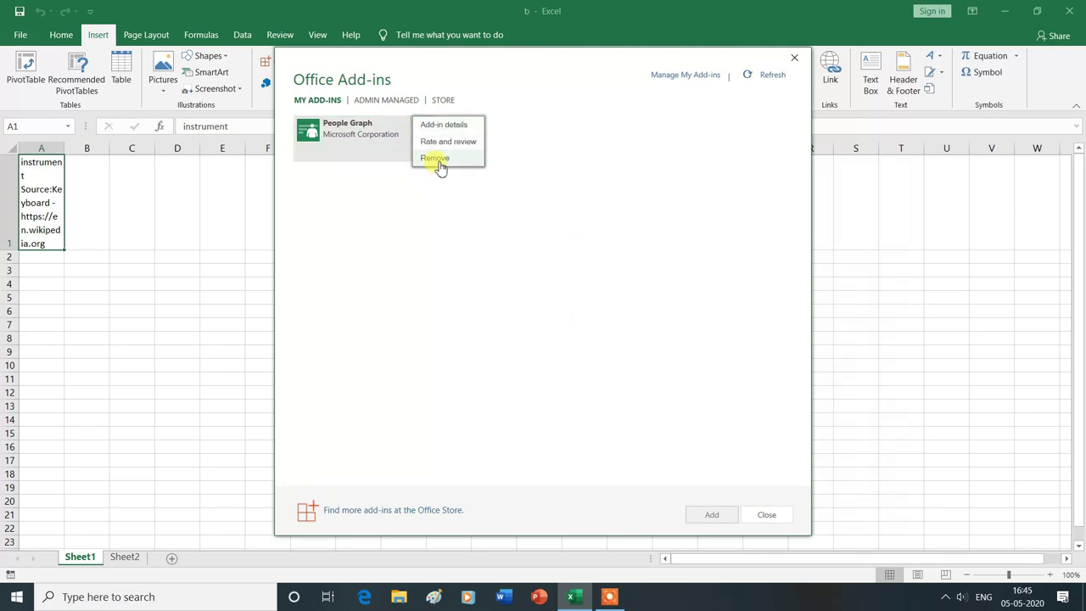
click(434, 161)
click(552, 313)
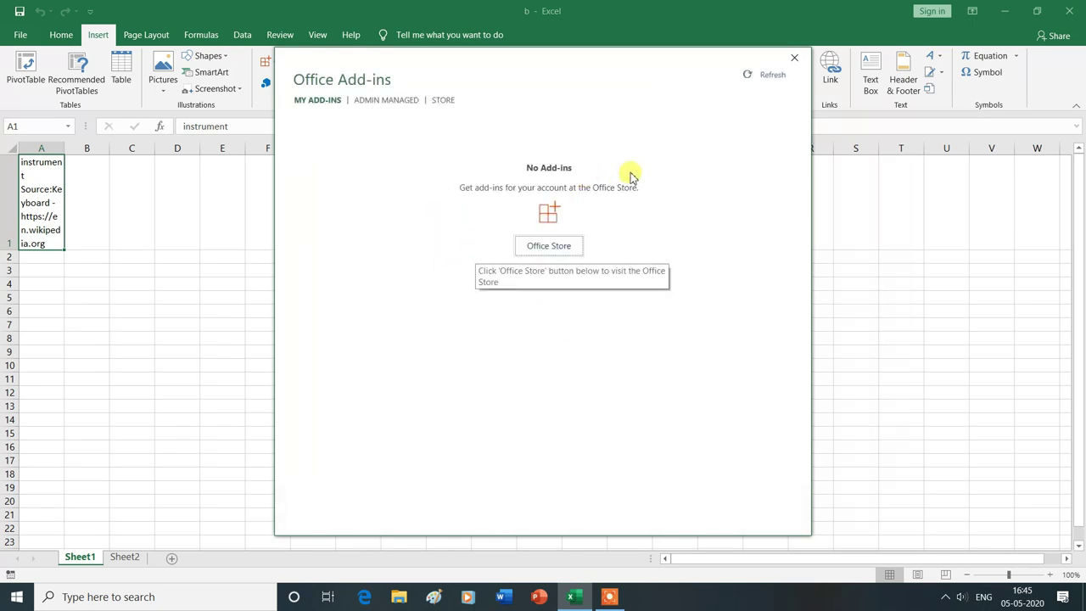
click(794, 58)
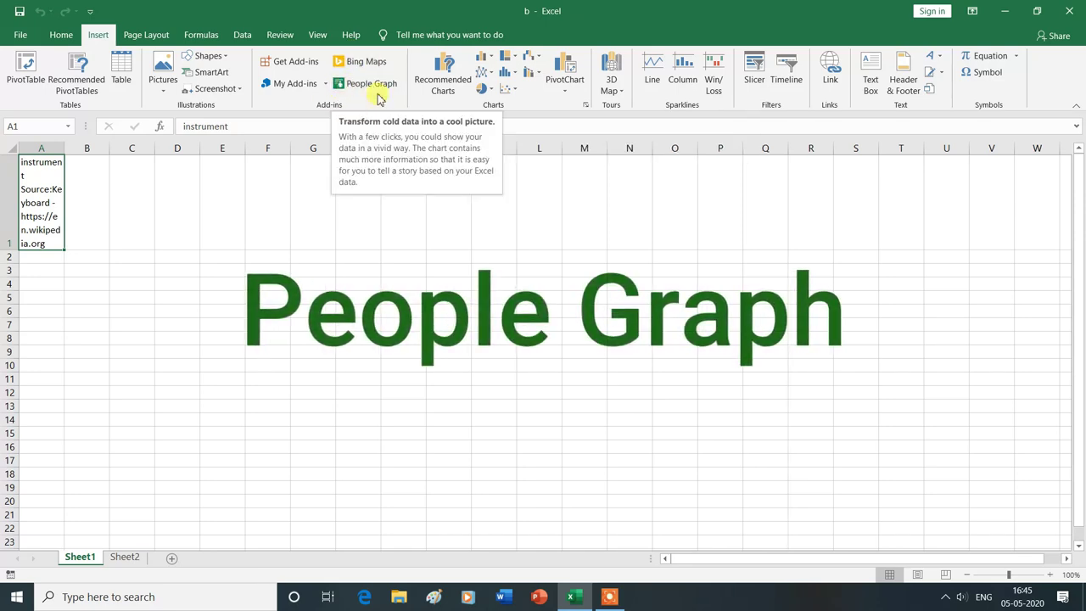
click(128, 557)
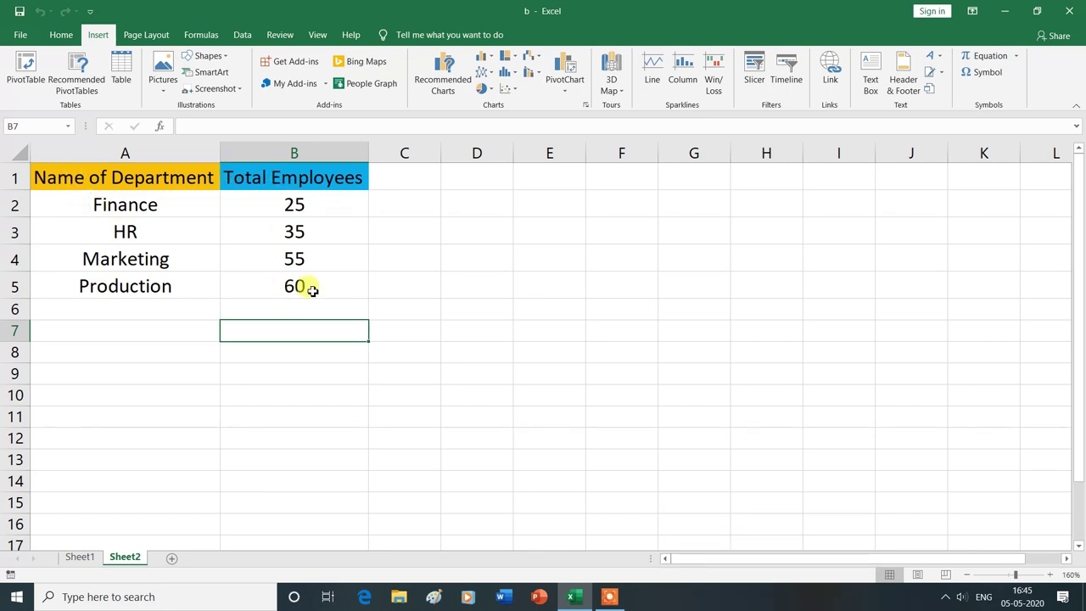
- Insert a trusted People Graph and drag its left edge past column B beside the table
click(374, 85)
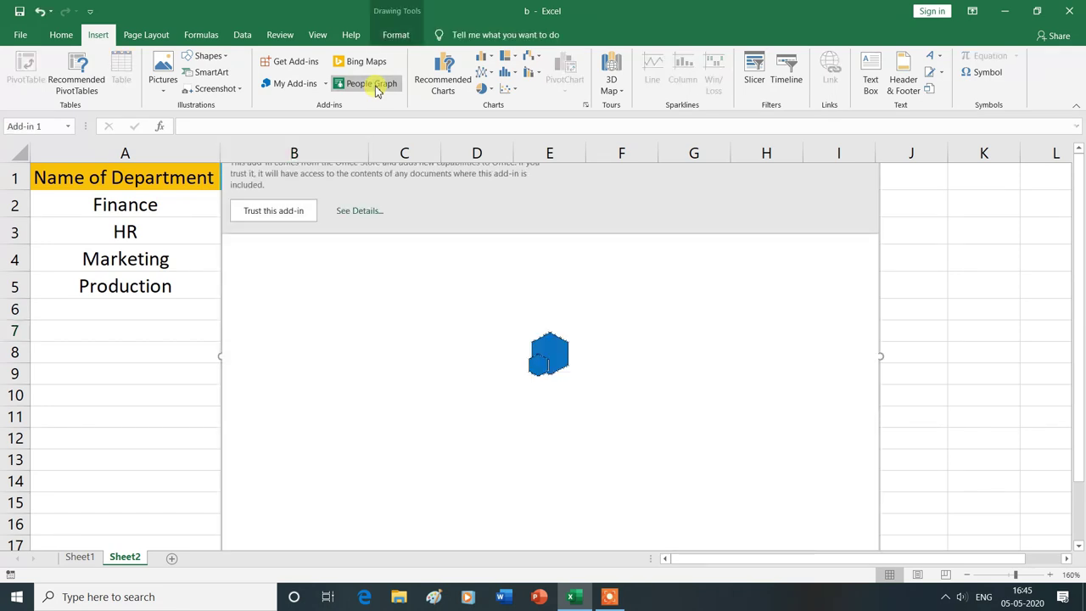
click(279, 214)
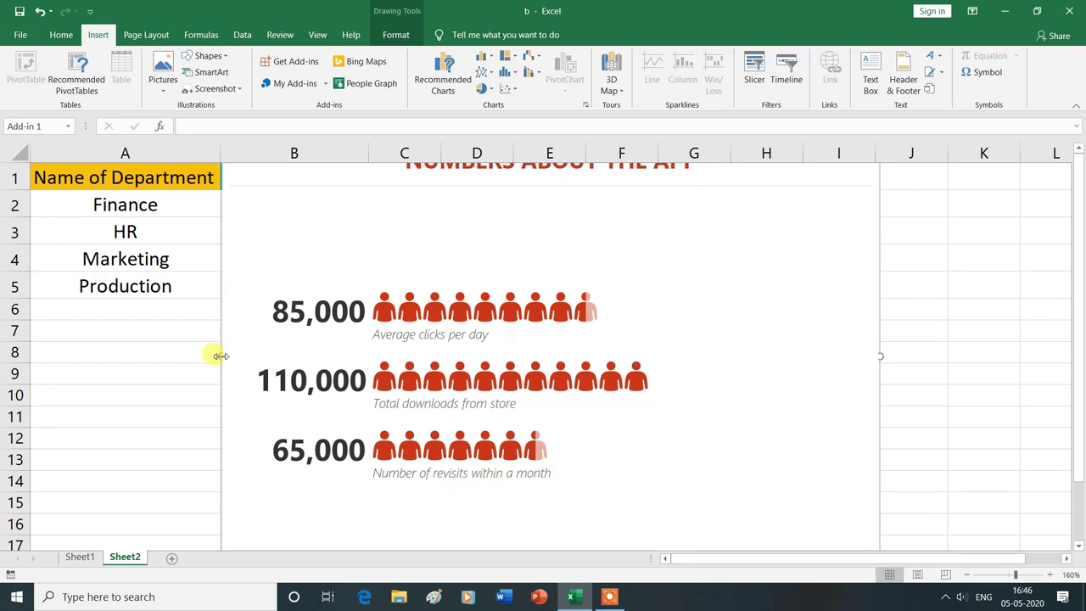
drag(220, 356, 327, 356)
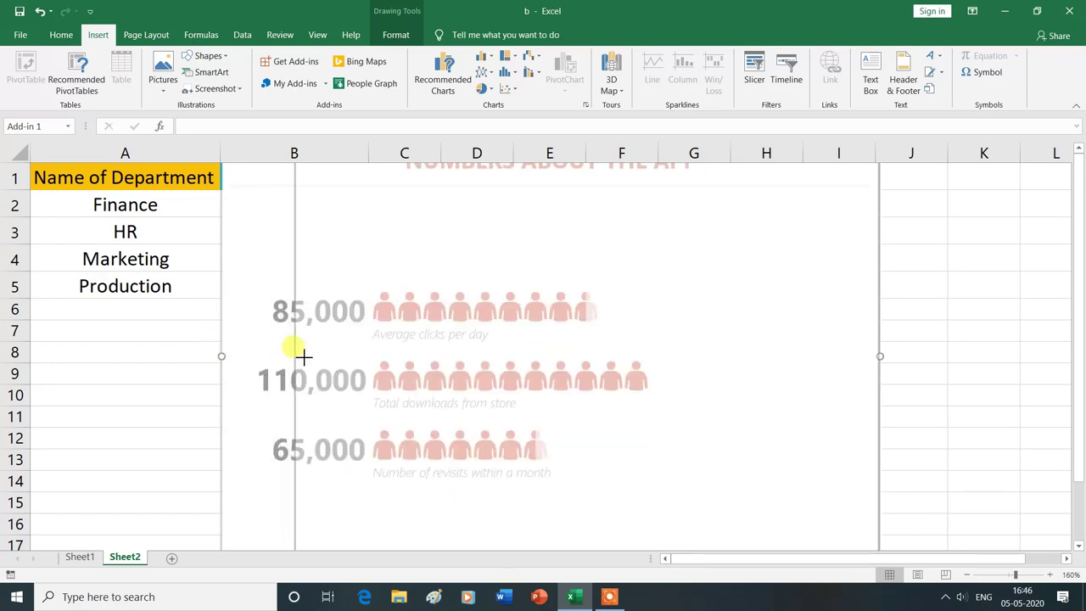
drag(326, 356, 326, 356)
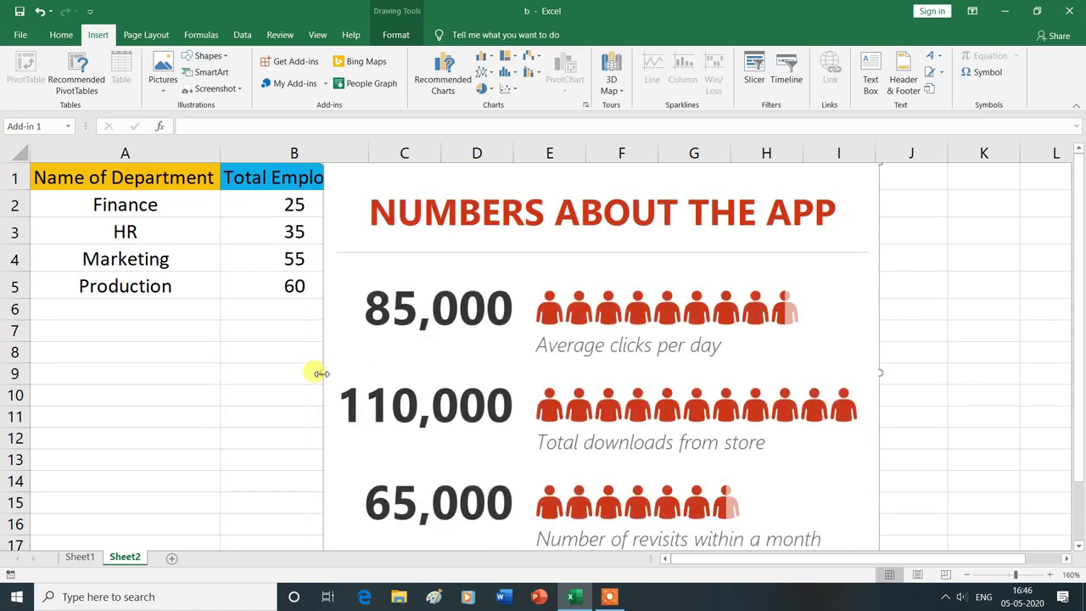
drag(321, 373, 392, 373)
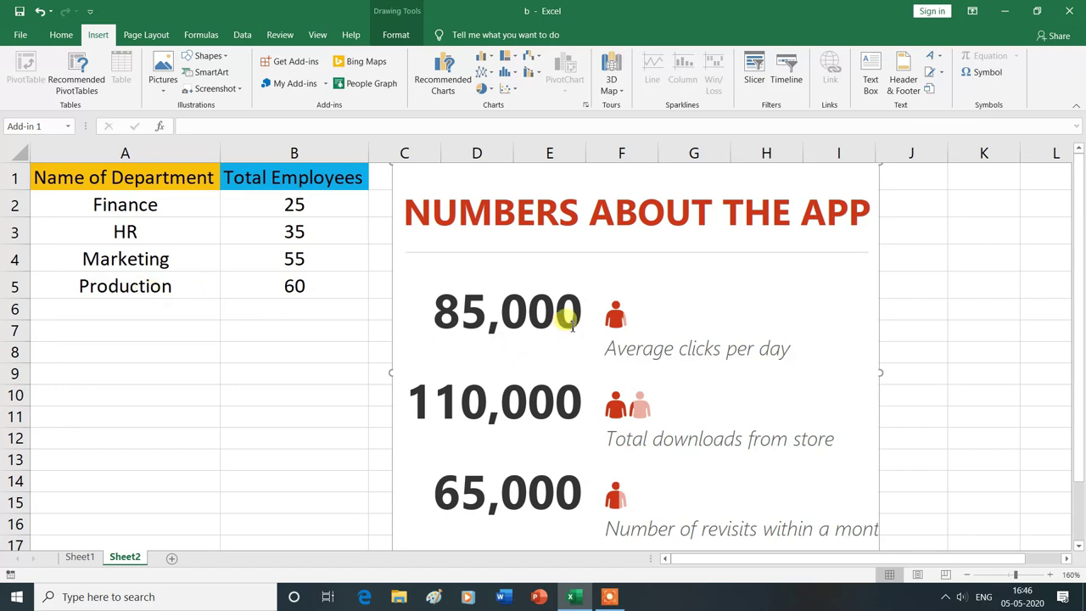
- Replace the People Graph title with 'Total Employees' in its data settings
click(730, 285)
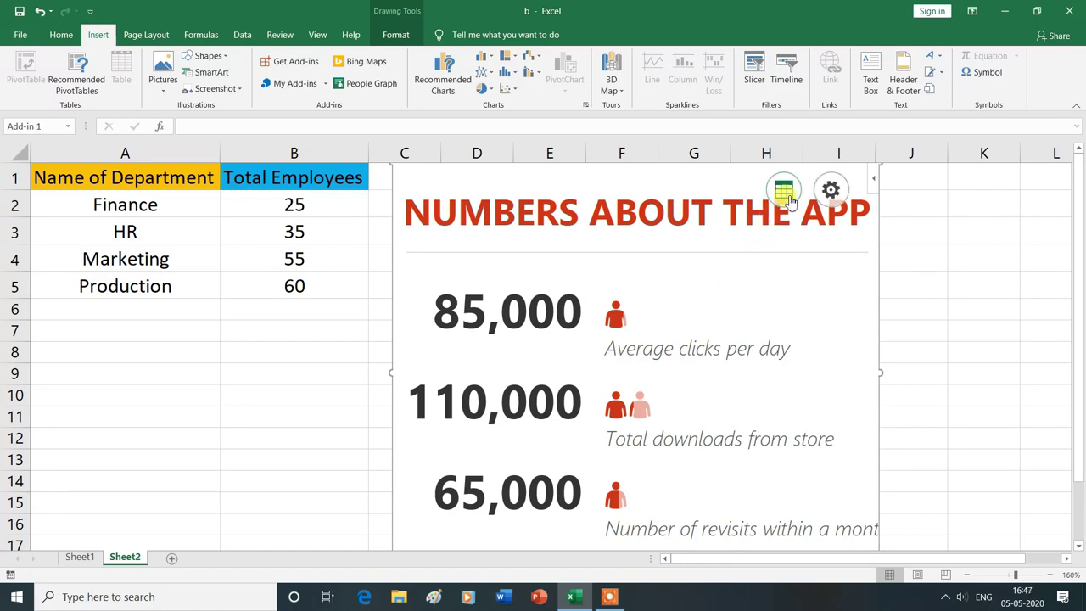
click(784, 194)
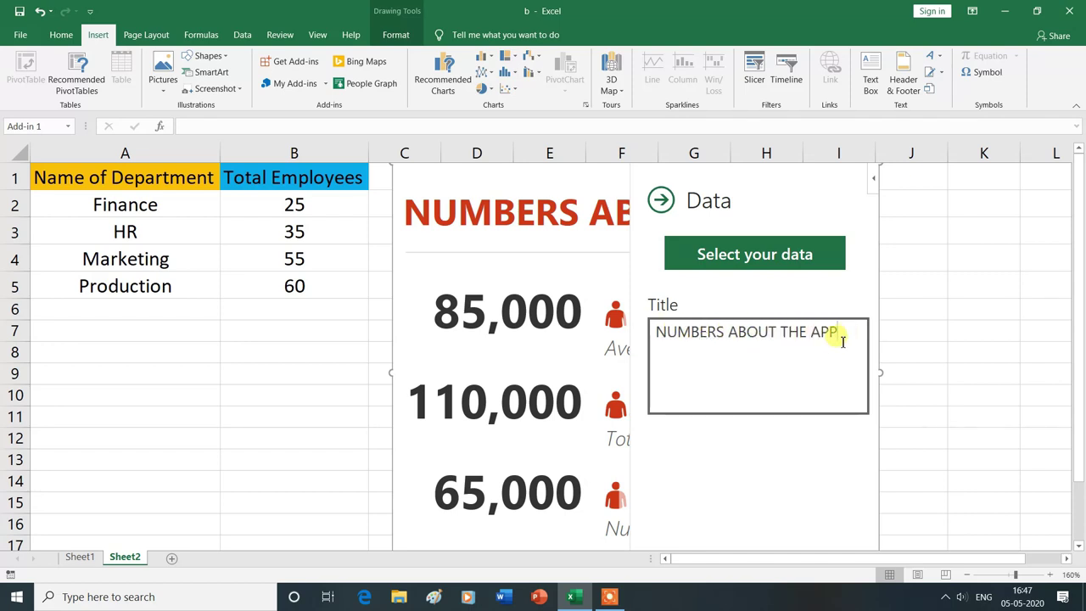
key(BackSpace)
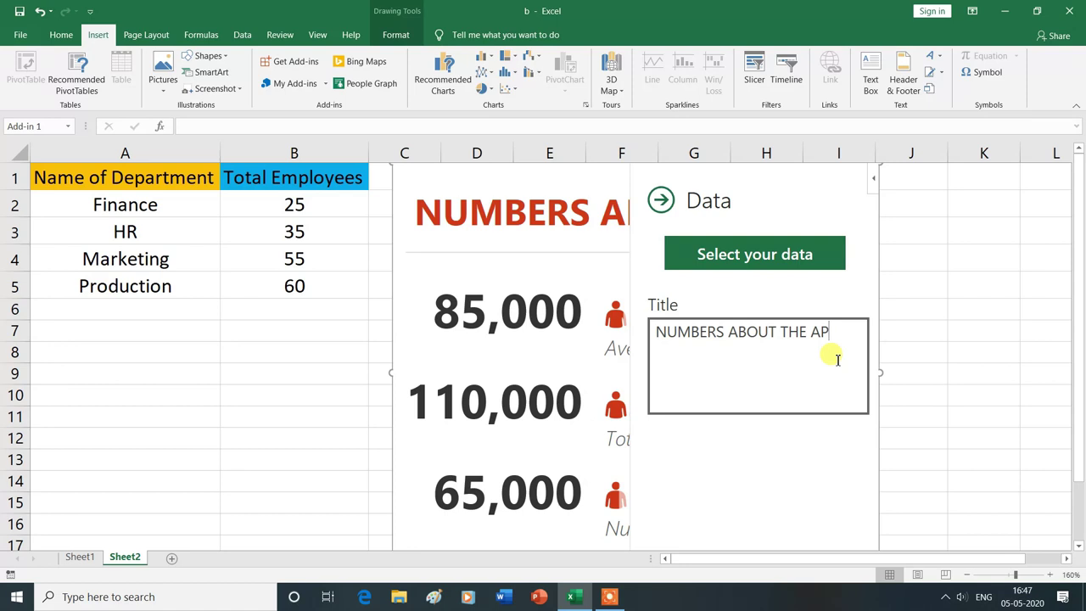
key(BackSpace)
key(BackSpace)
key(BackSpace)
key(BackSpace)
key(BackSpace)
key(BackSpace)
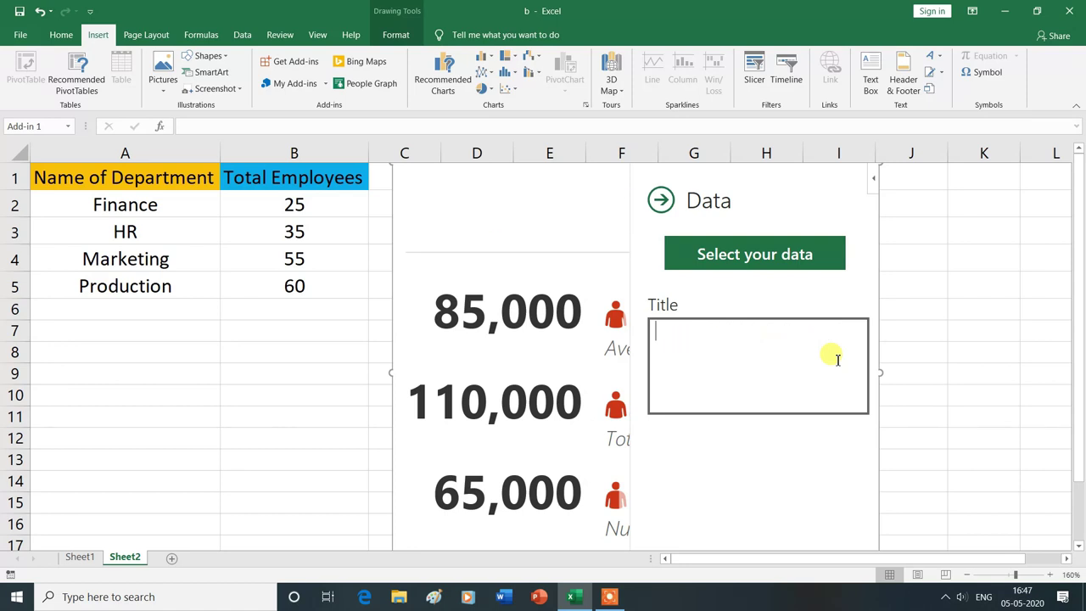
text(Total Employees)
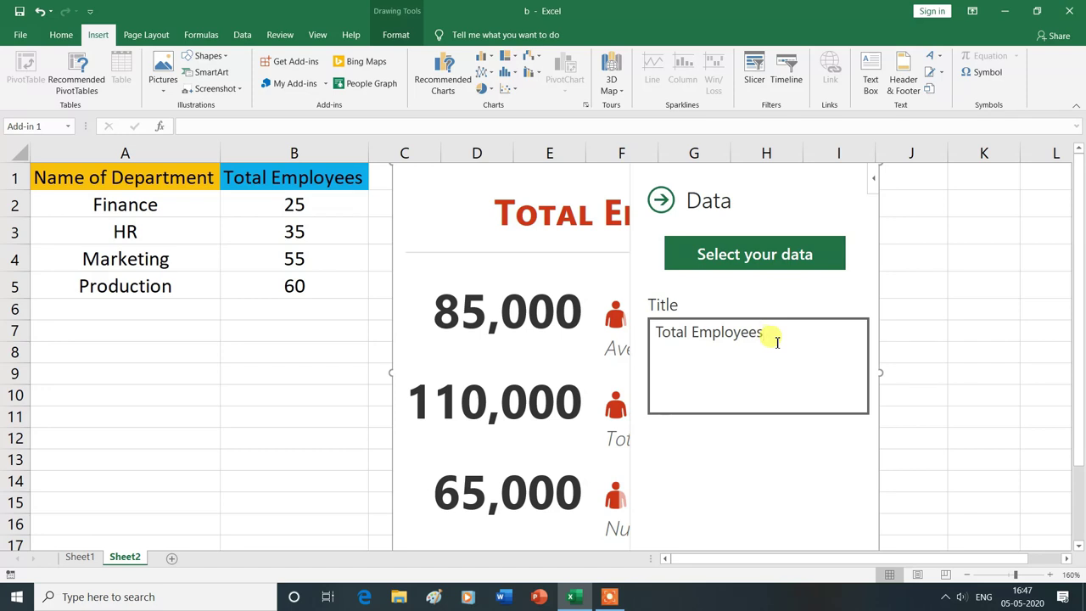
- Build the graph from the department and employee counts in A1:B5, including Production
click(738, 257)
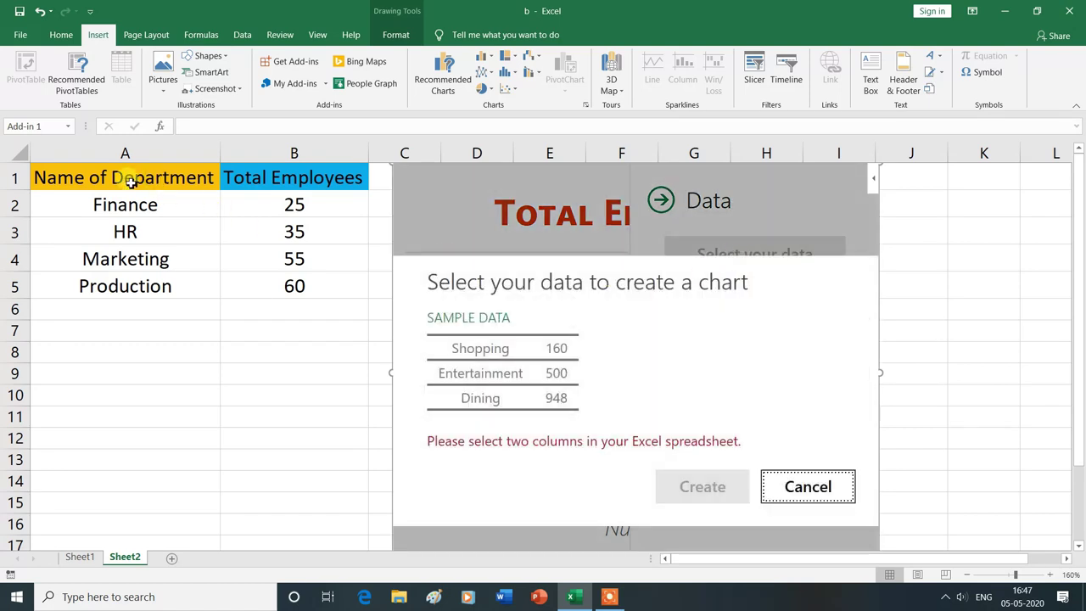
drag(55, 173, 260, 273)
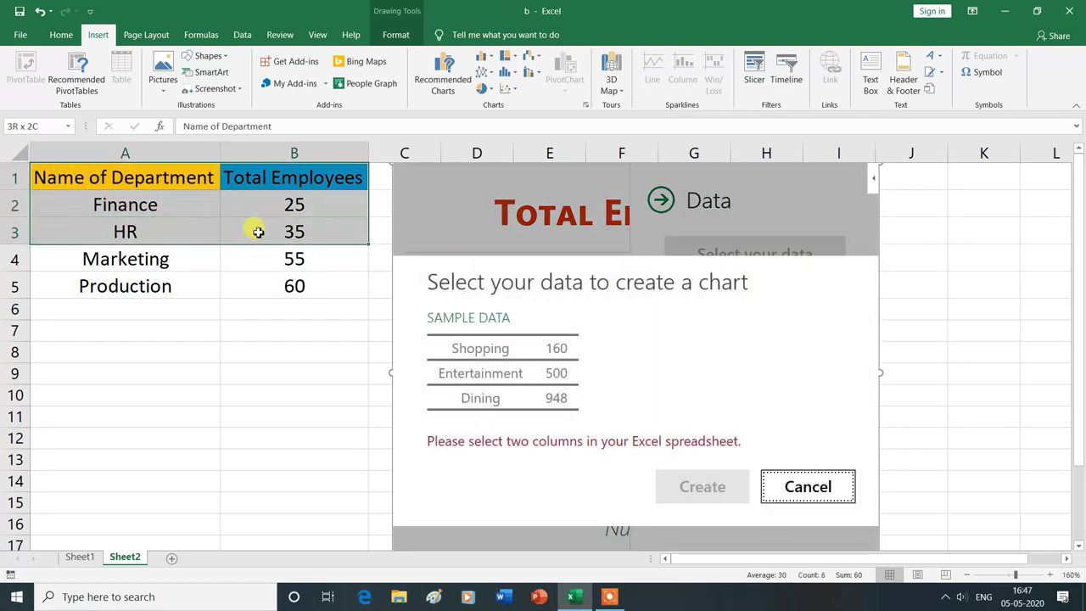
drag(261, 273, 259, 281)
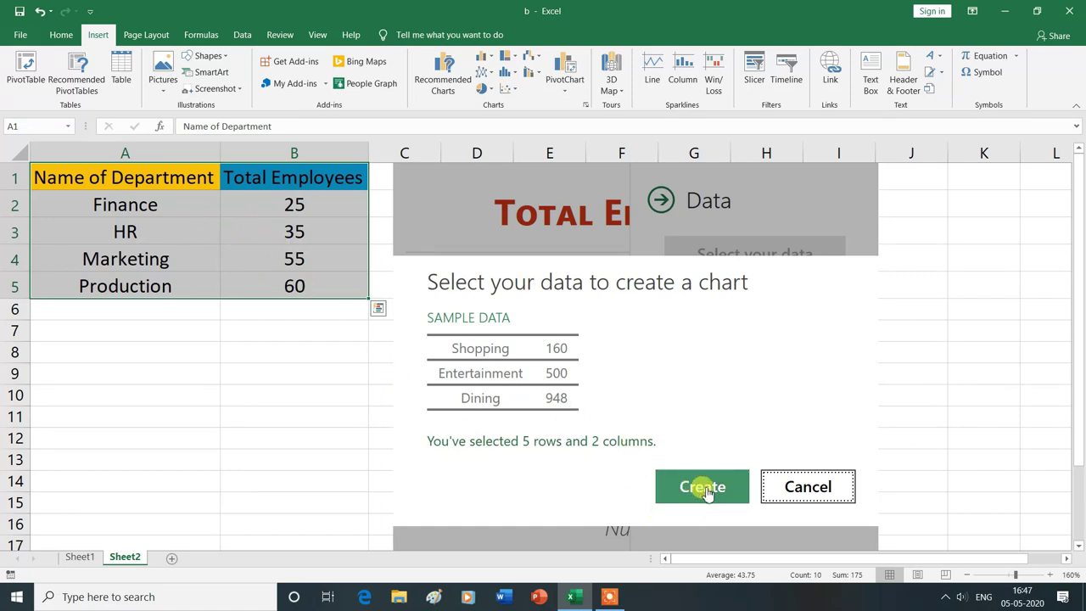
click(704, 488)
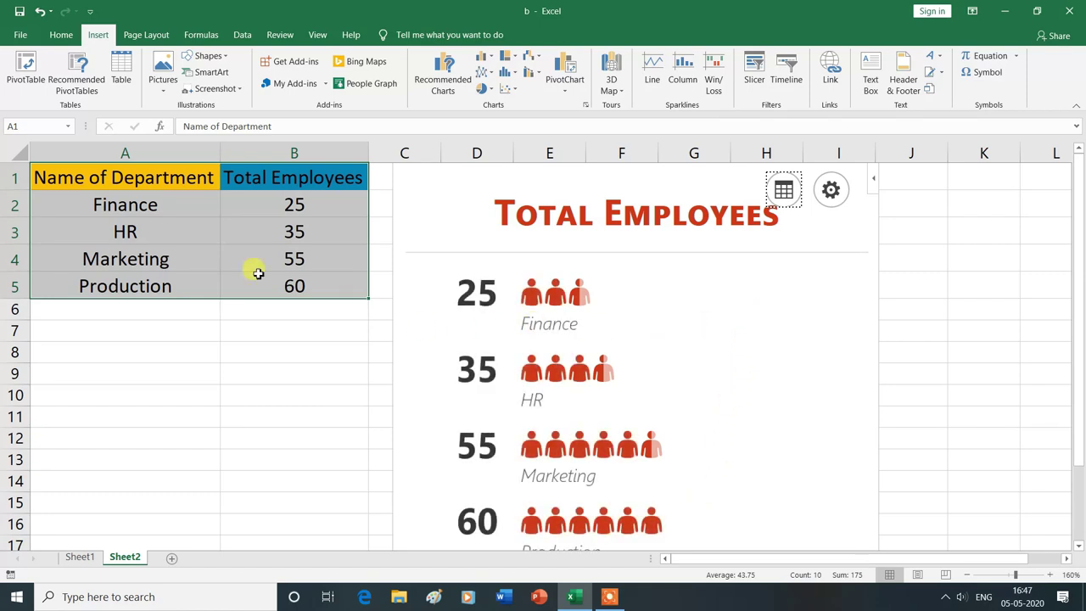
click(274, 330)
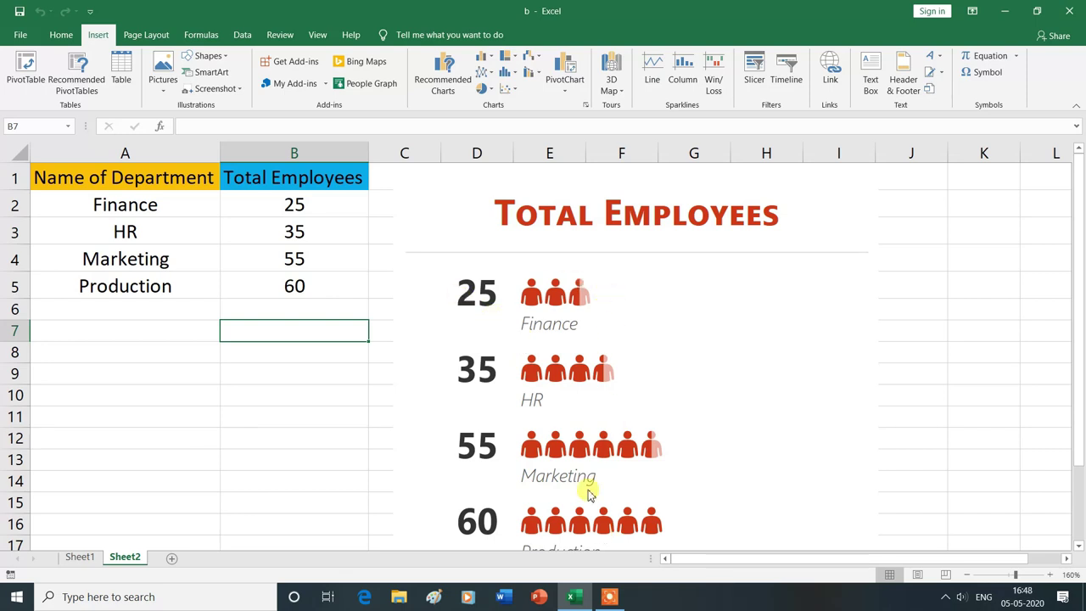
- Open the People Graph's Settings pane showing its type layouts
scroll(589, 494, down, 1)
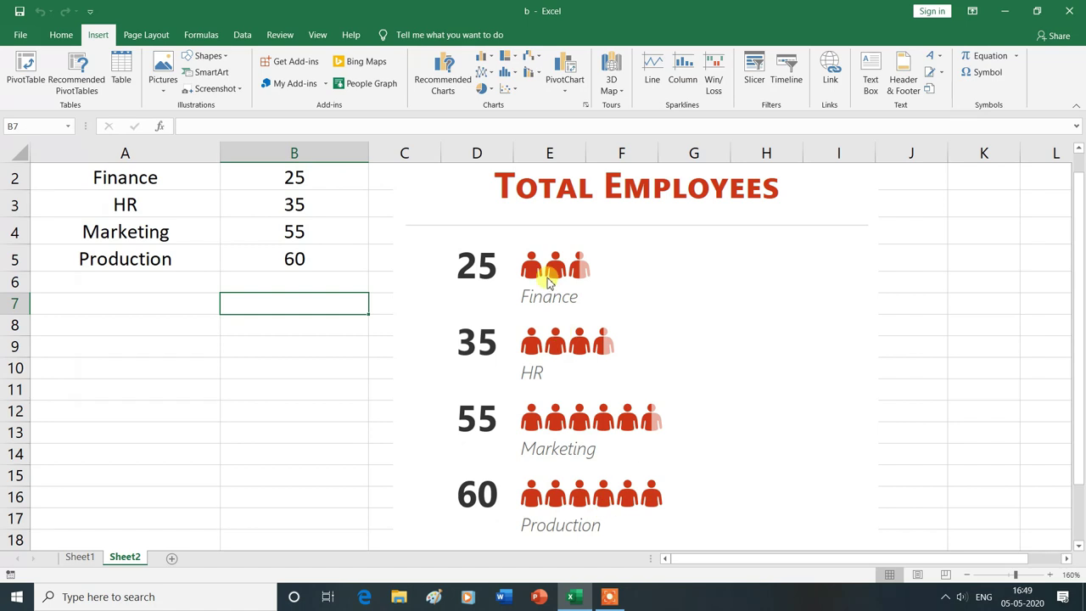
scroll(559, 312, up, 1)
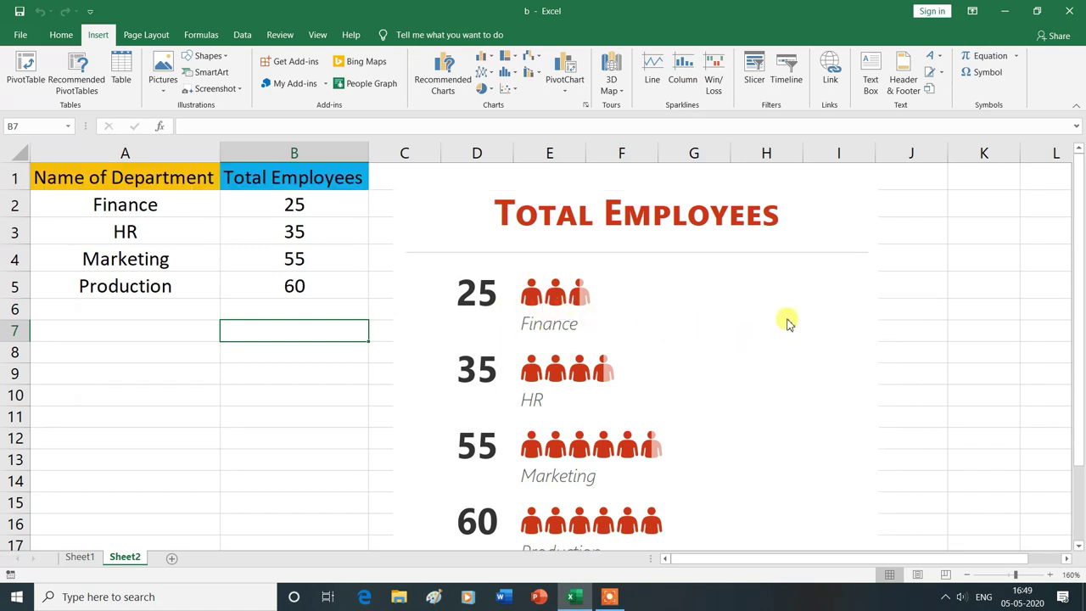
mouse_move(789, 289)
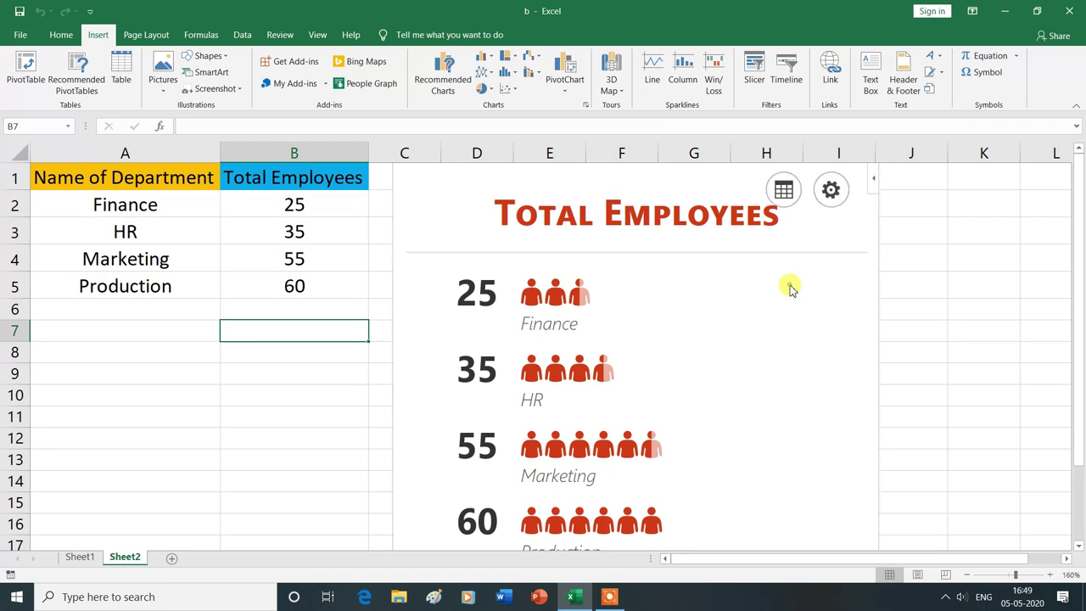
click(830, 190)
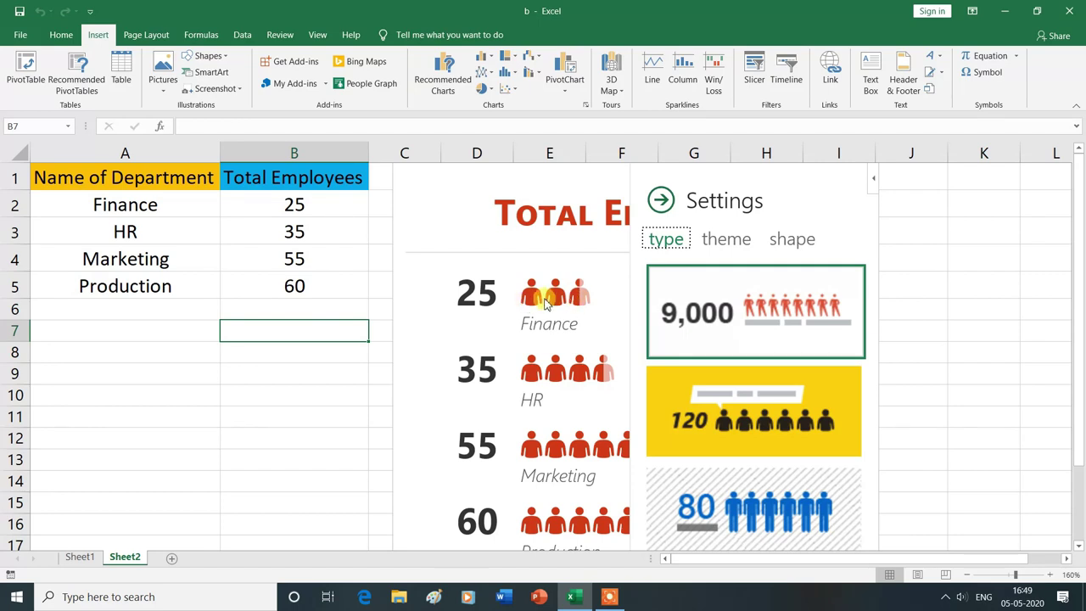
- Give the people graph the striped Type 3 layout and the pink-figures-on-white theme
click(685, 390)
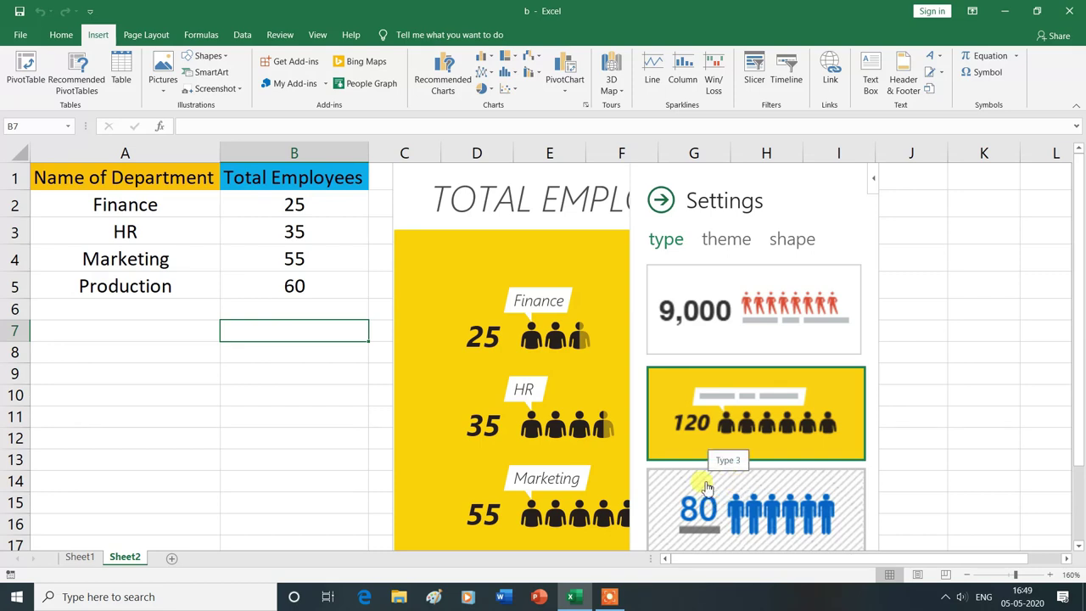
click(770, 486)
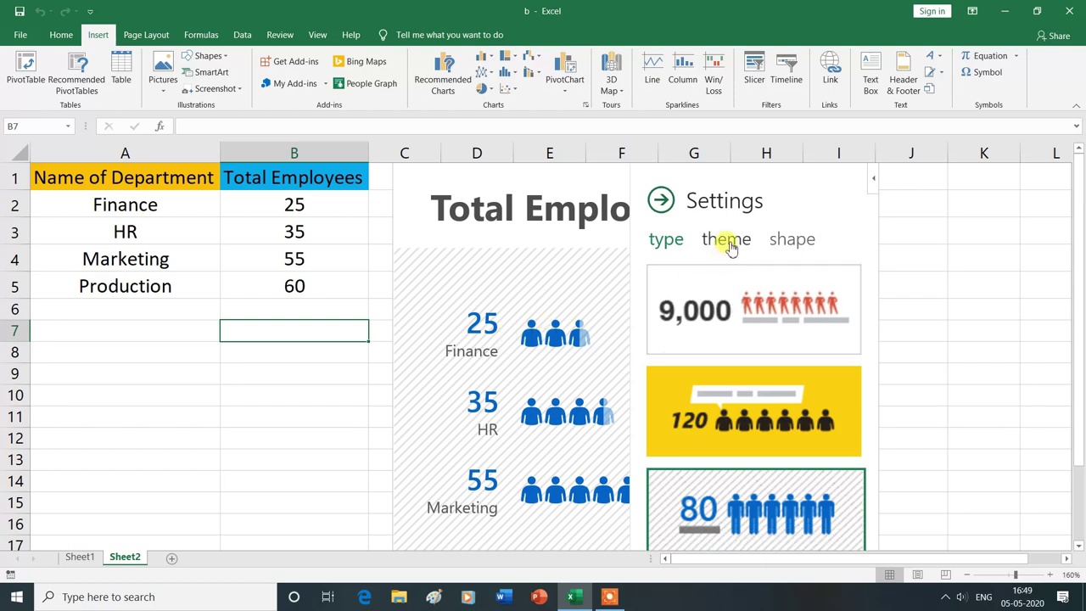
click(731, 246)
click(708, 302)
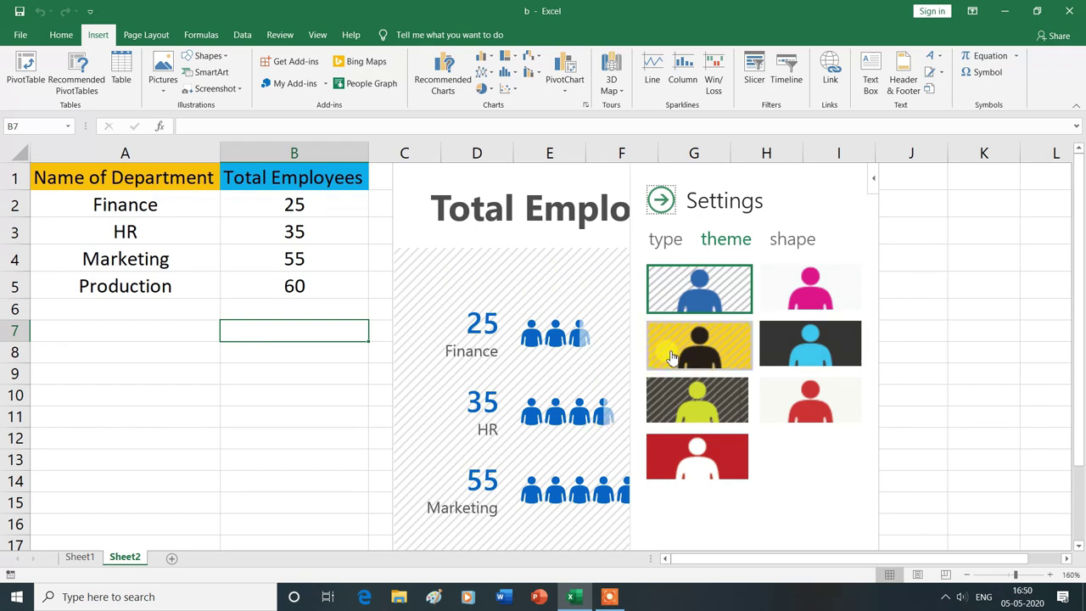
click(677, 350)
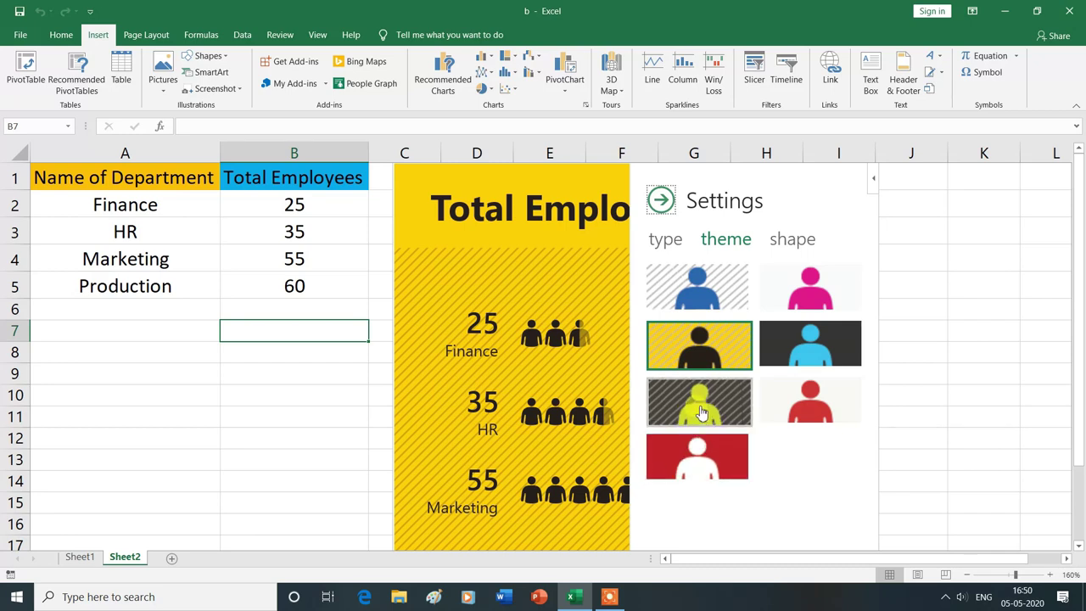
click(697, 400)
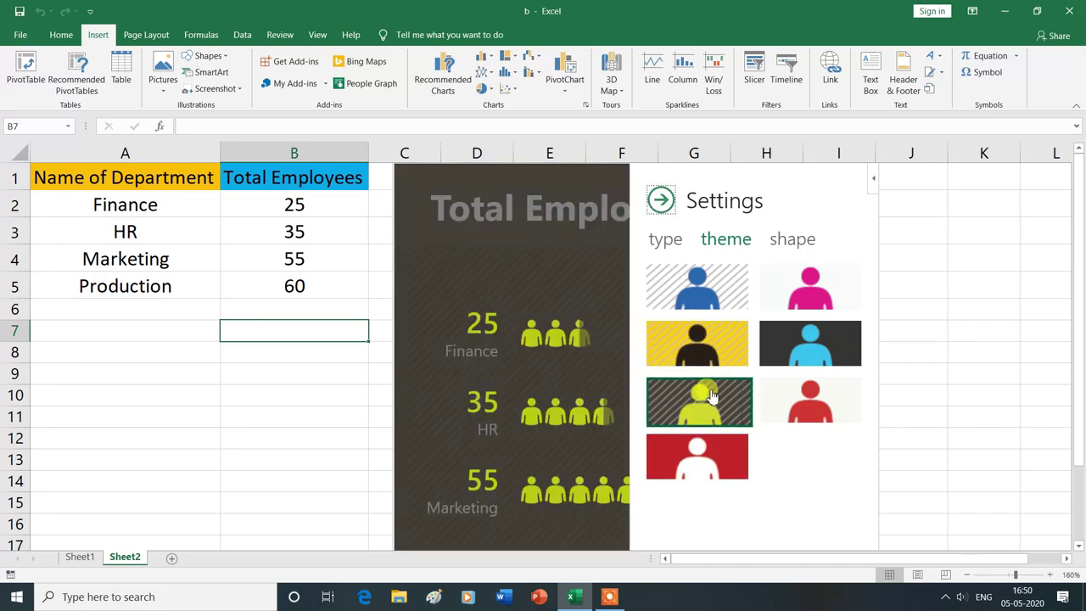
click(810, 293)
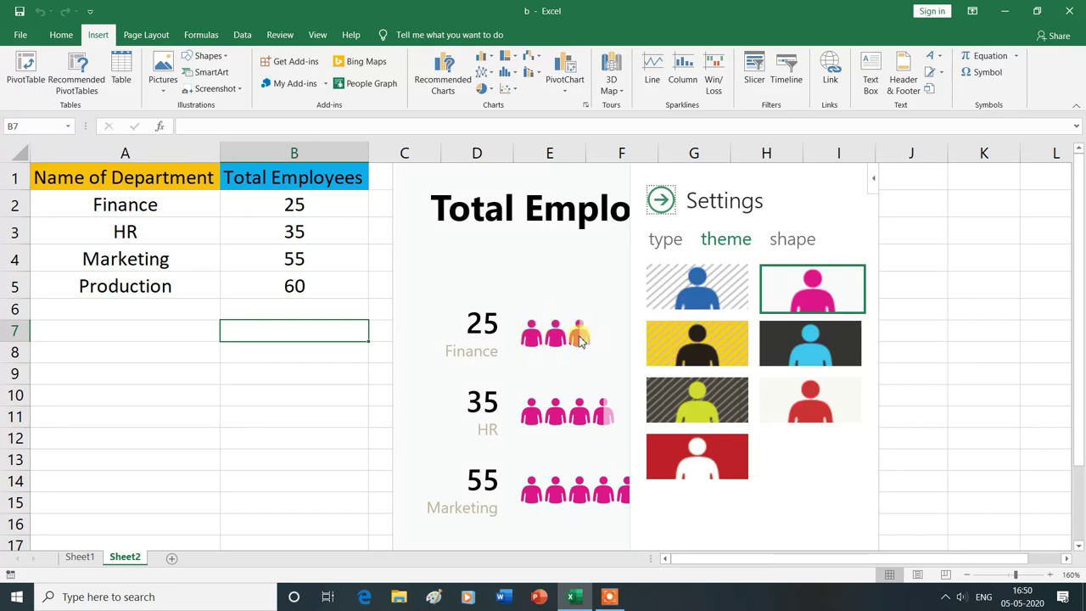
click(804, 248)
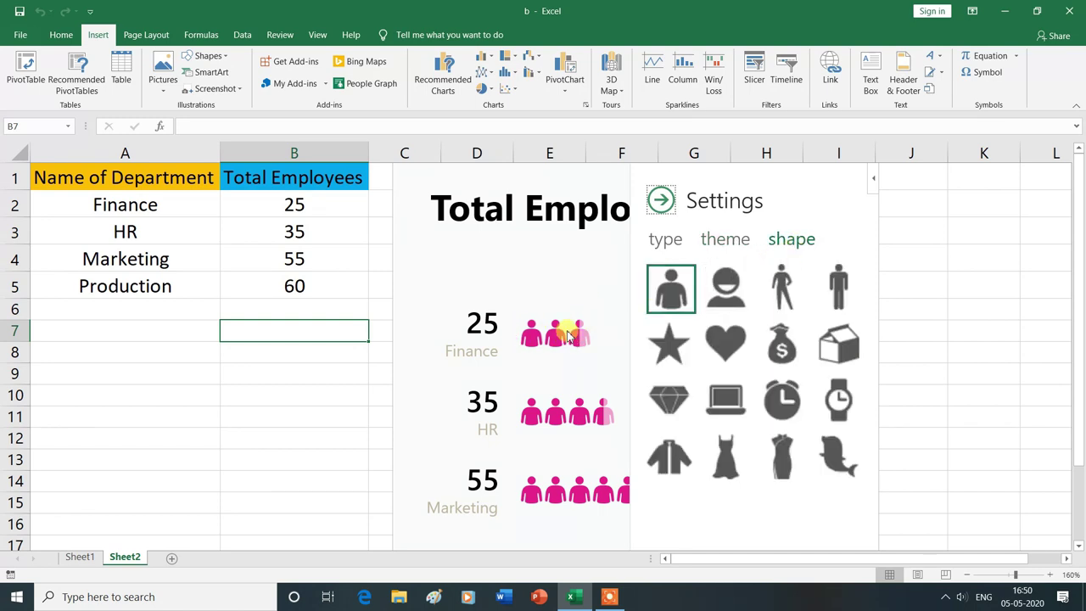
- Try head-and-shoulders, standing person and standing man icons, then return to person bust icons
click(728, 295)
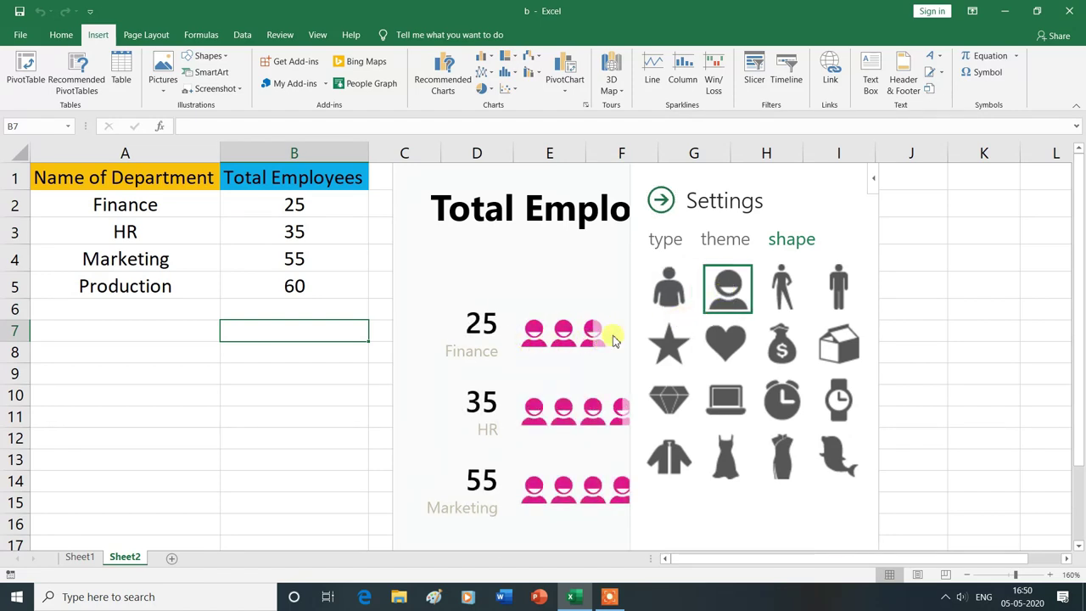
click(787, 302)
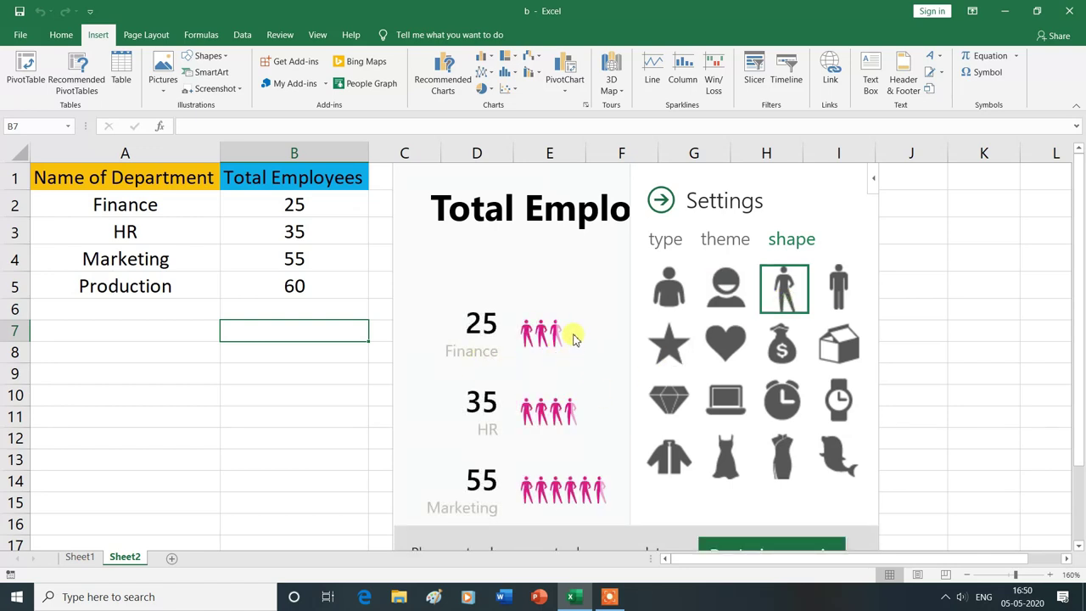
click(838, 292)
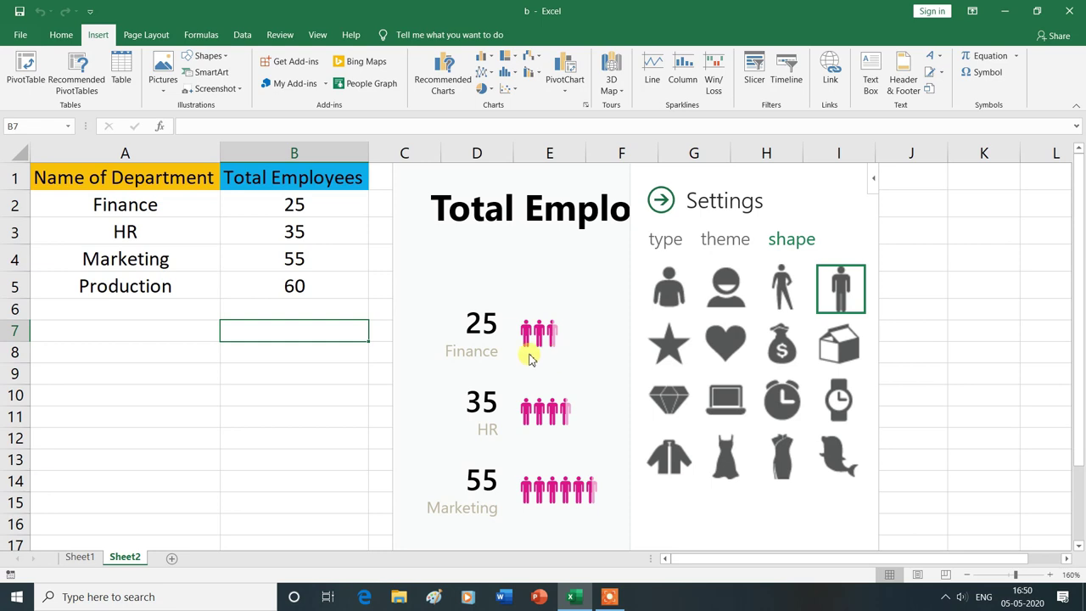
click(669, 289)
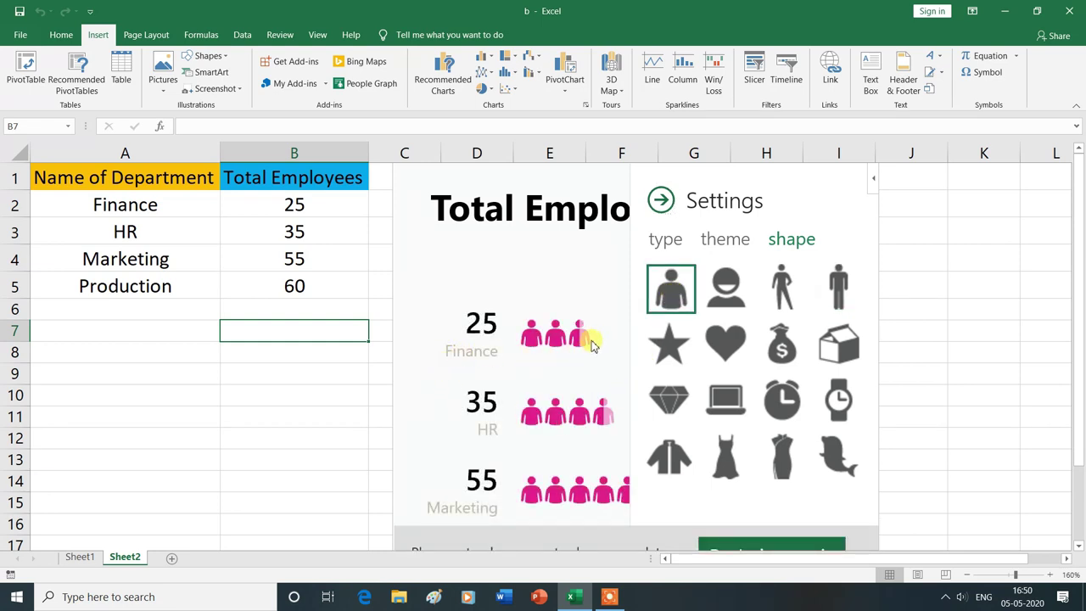